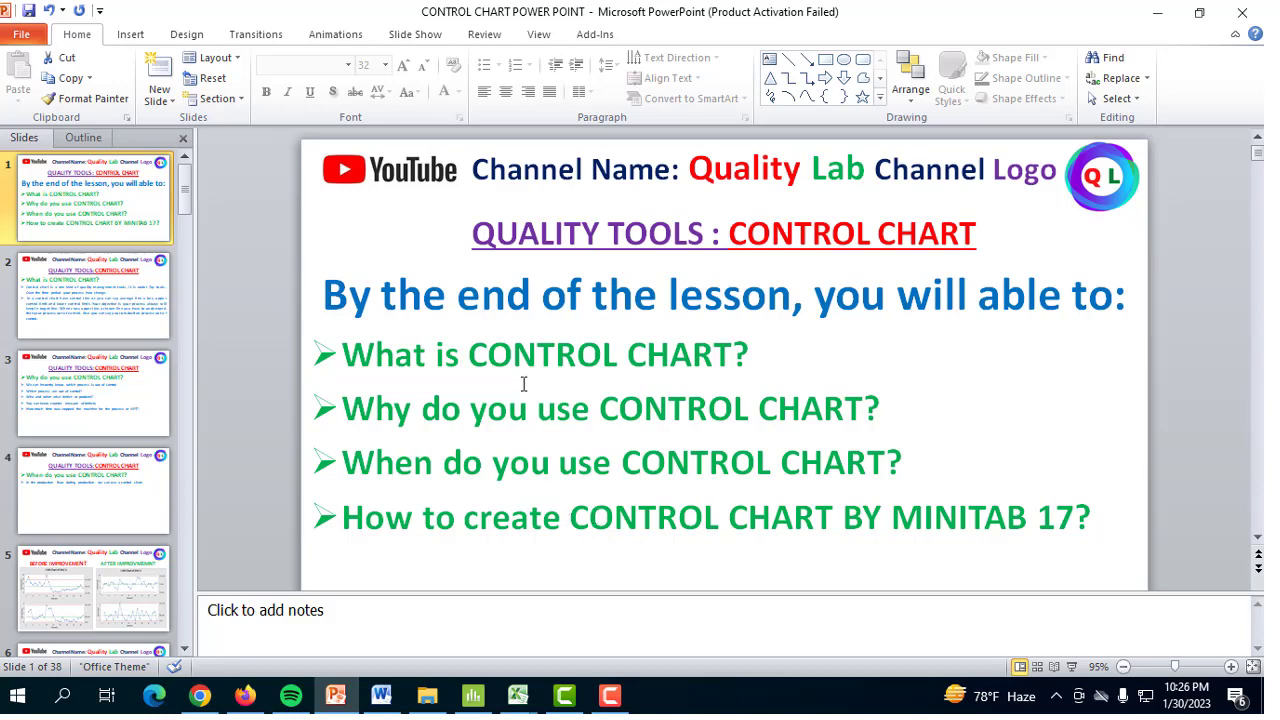
Scroll down from the lesson overview to slide 2, 'What is CONTROL CHART?'
{"action": "scroll", "coordinate": [523, 384], "scroll_direction": "down", "scroll_amount": 1}
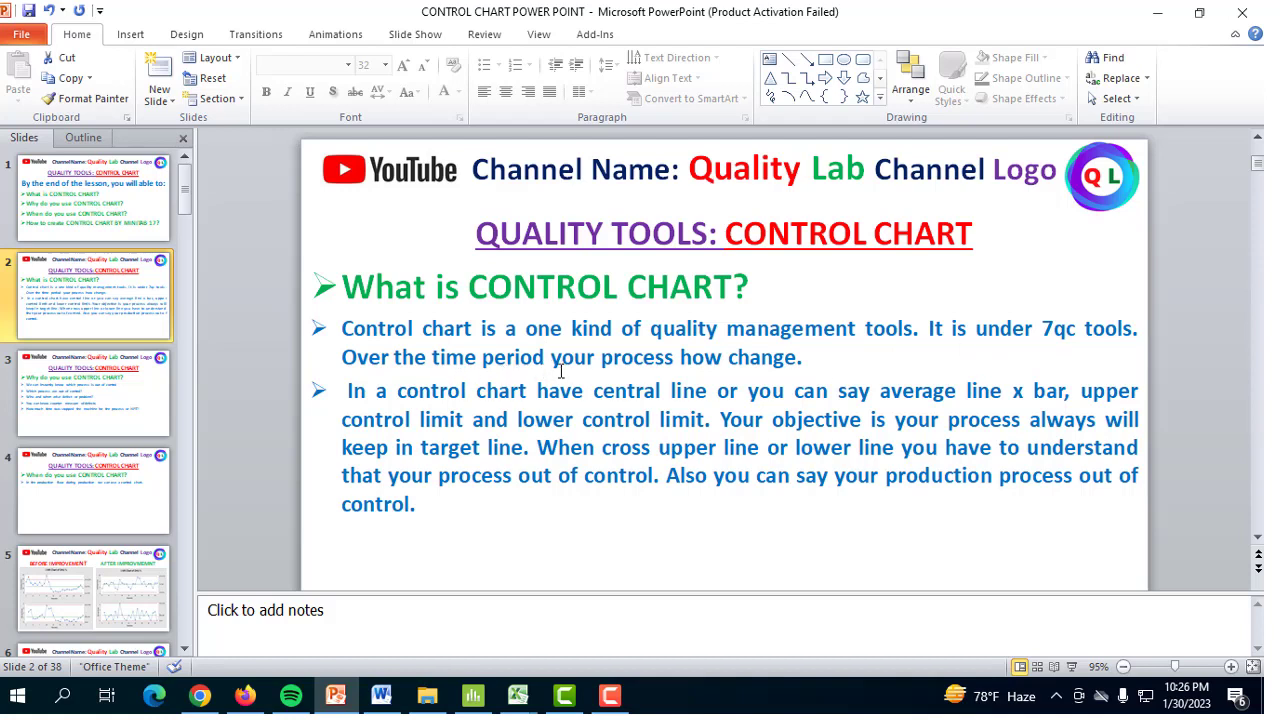
Highlight the sentence about process change over time, then jump to slide 5's before/after DHU % I-MR charts
{"action": "mouse_move", "coordinate": [342, 358]}
{"action": "left_mouse_down"}
{"action": "mouse_move", "coordinate": [775, 360]}
{"action": "mouse_move", "coordinate": [759, 359]}
{"action": "left_mouse_up"}
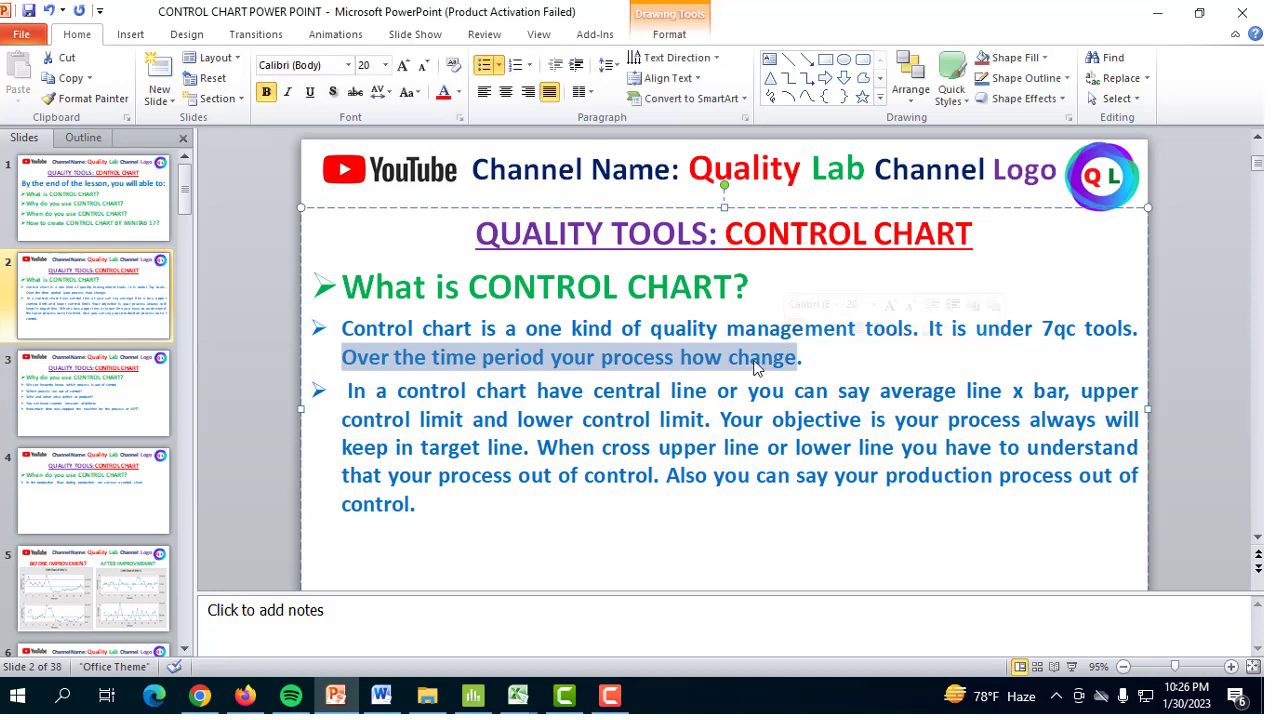
{"action": "left_click", "coordinate": [628, 376]}
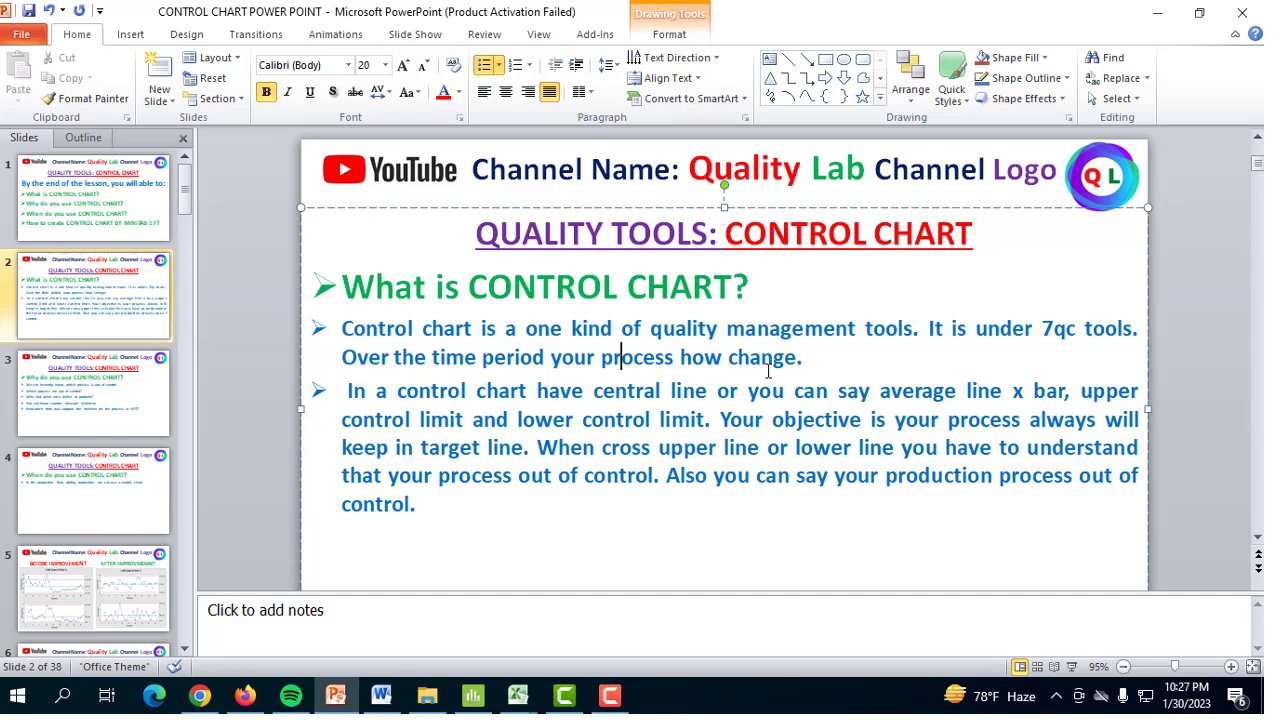
{"action": "key", "text": "End"}
{"action": "left_click", "coordinate": [88, 572]}
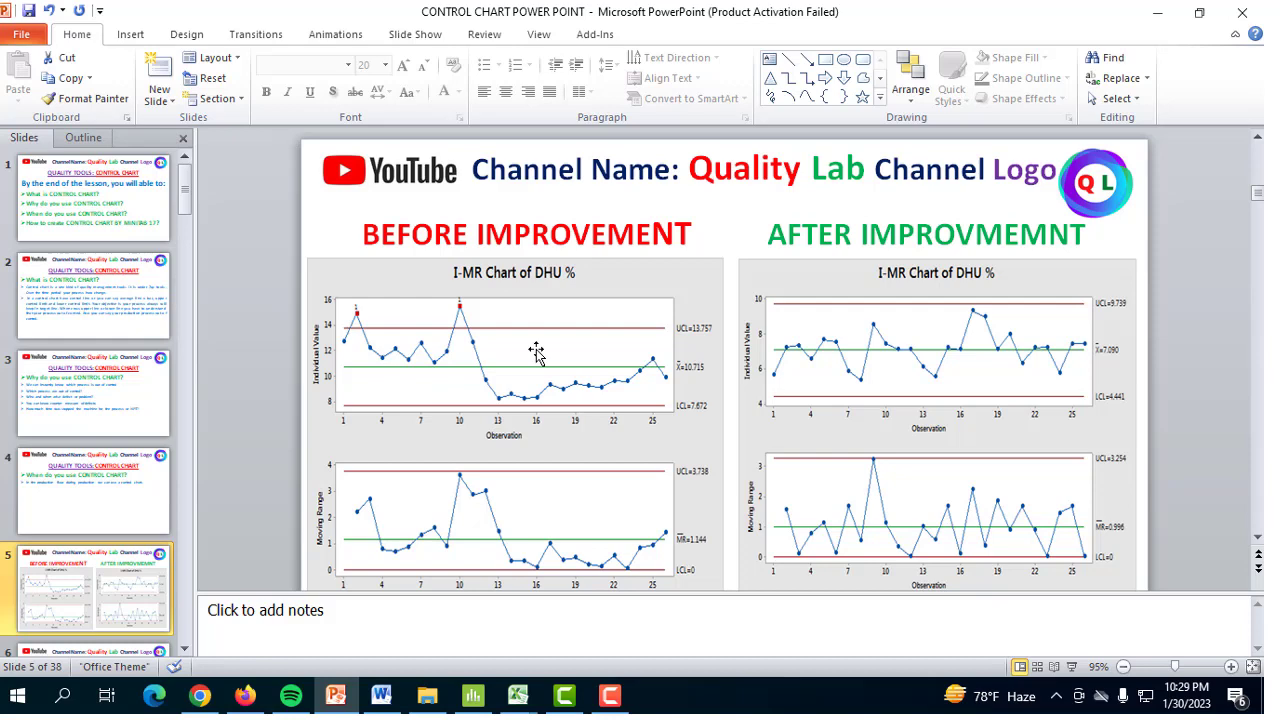
Go back to slide 2 with the central line and control limit definitions
{"action": "left_click", "coordinate": [93, 295]}
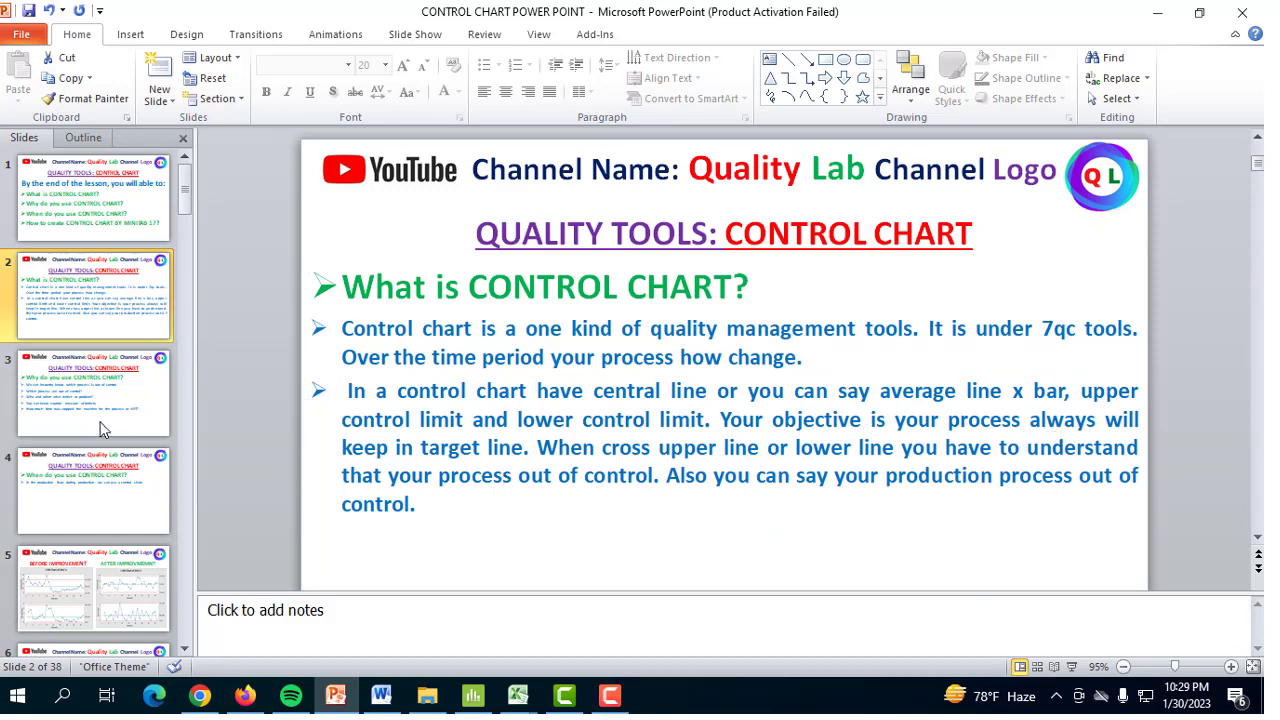
{"action": "left_click", "coordinate": [93, 588]}
Move through slide 3's reasons to slide 4, 'When do you use CONTROL CHART?'
{"action": "left_click", "coordinate": [117, 385]}
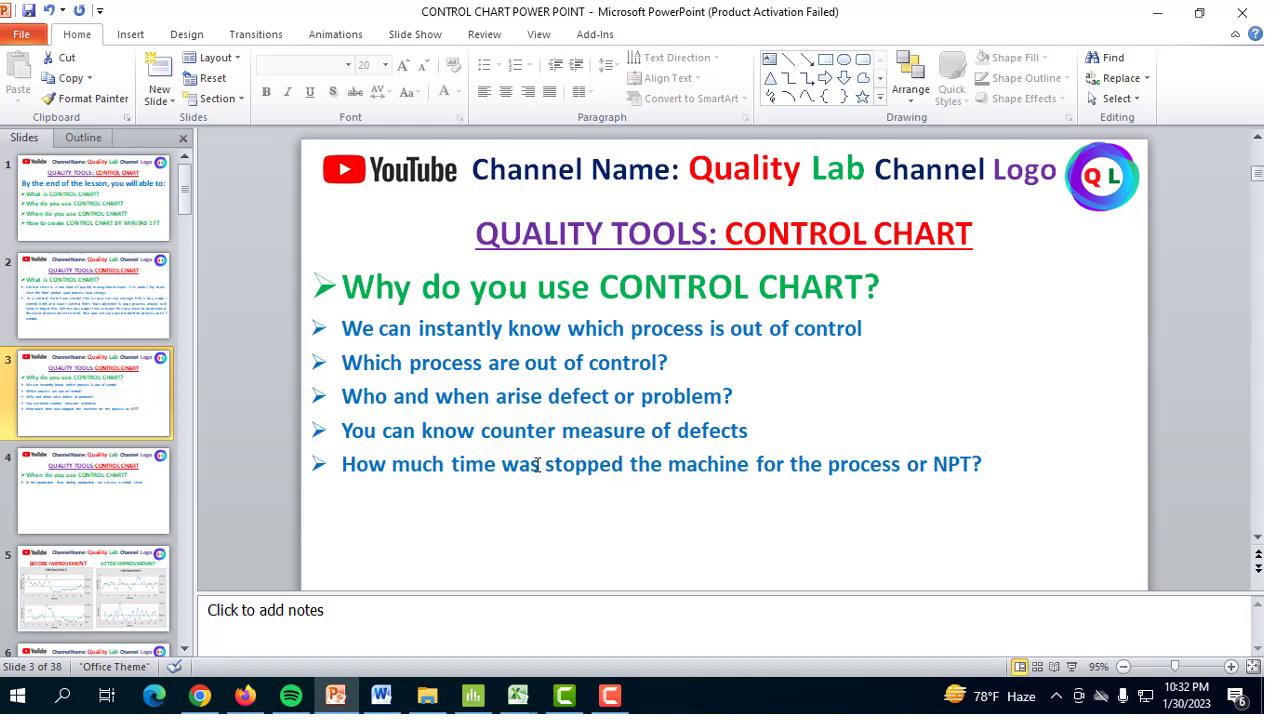
{"action": "scroll", "coordinate": [463, 310], "scroll_direction": "down", "scroll_amount": 1}
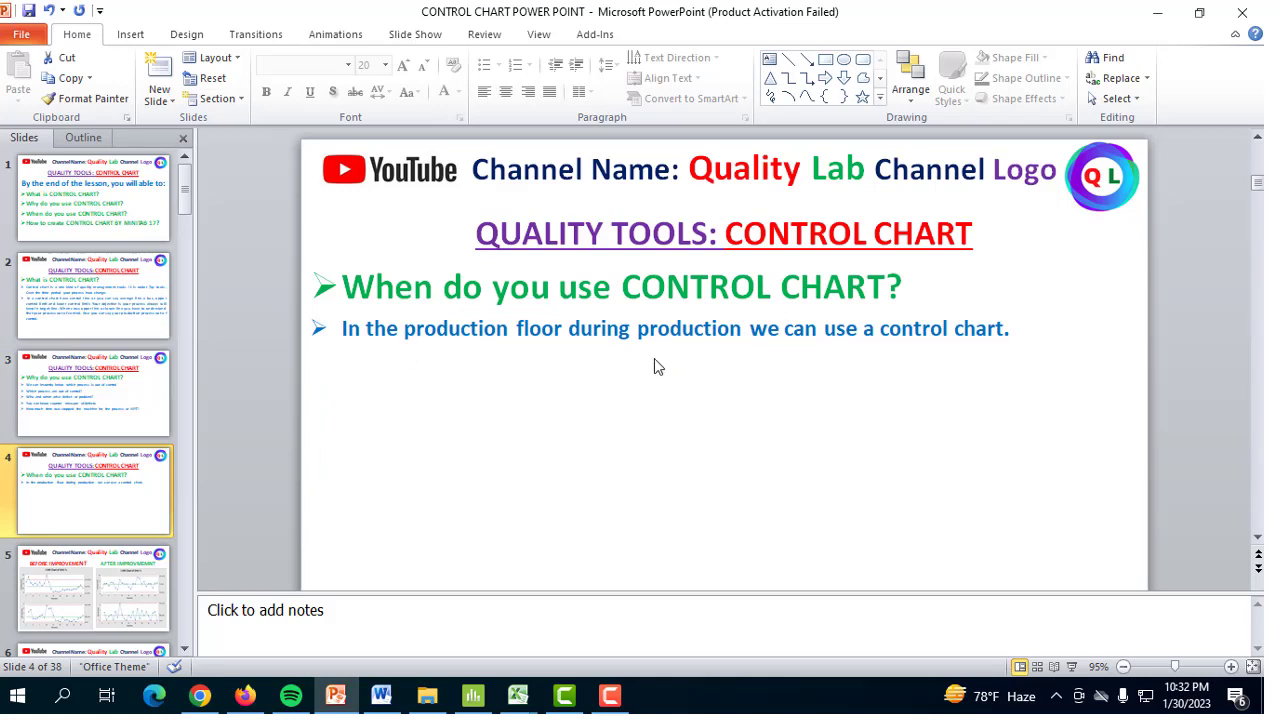
Switch from the slide to the Minitab CONTROL CHART BY MINITAB worksheet
{"action": "left_click", "coordinate": [414, 546]}
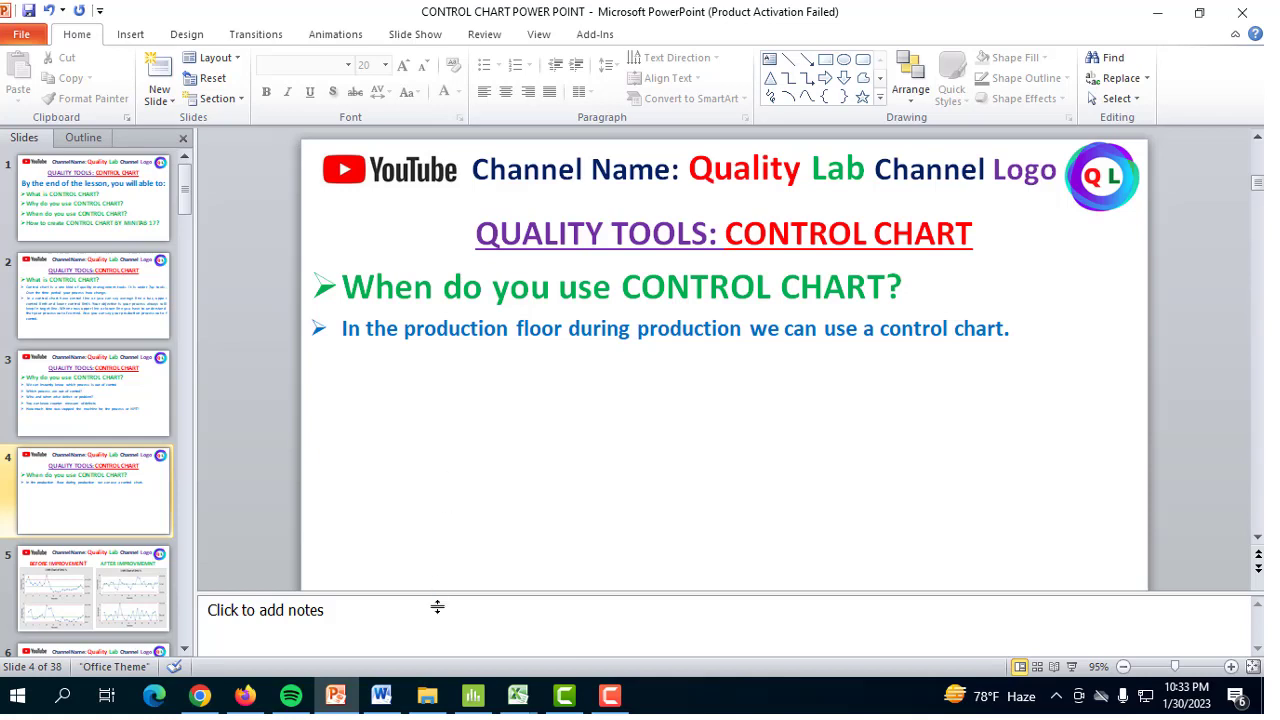
{"action": "left_click", "coordinate": [473, 695]}
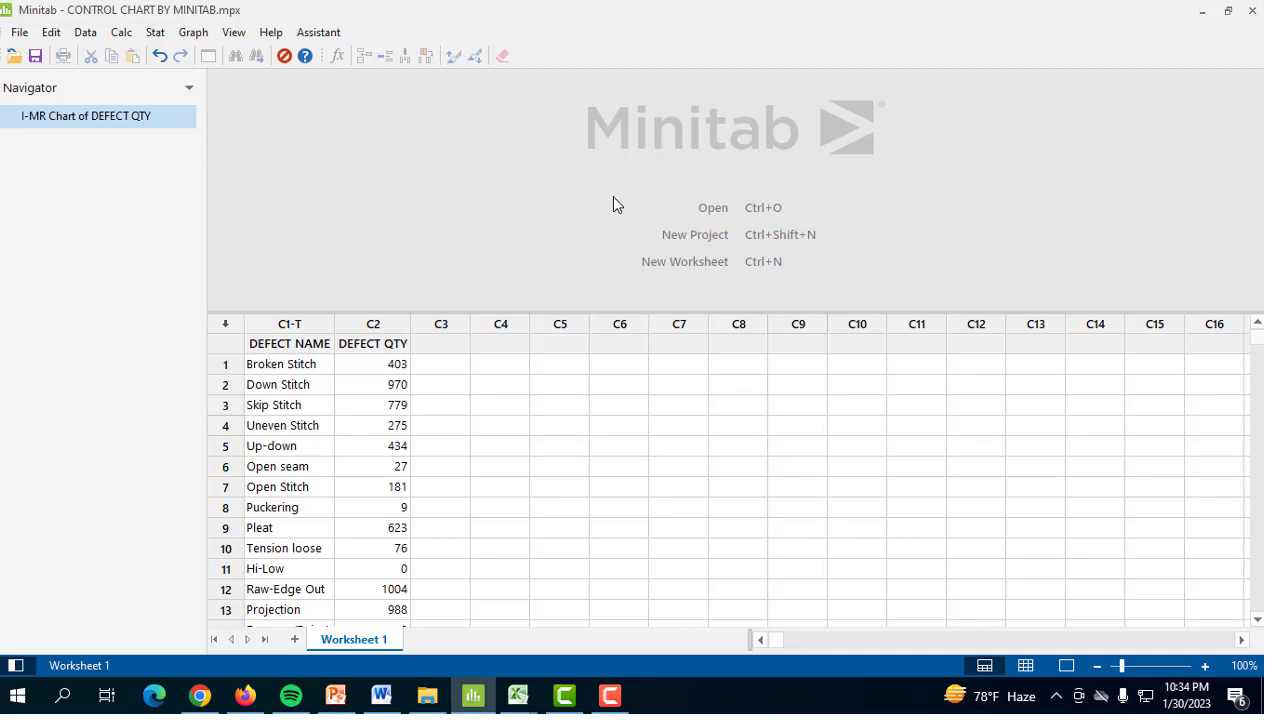
Switch with Alt+Tab to the Excel SEWING sheet of weekly defect percentages
{"action": "key", "text": "alt+Tab"}
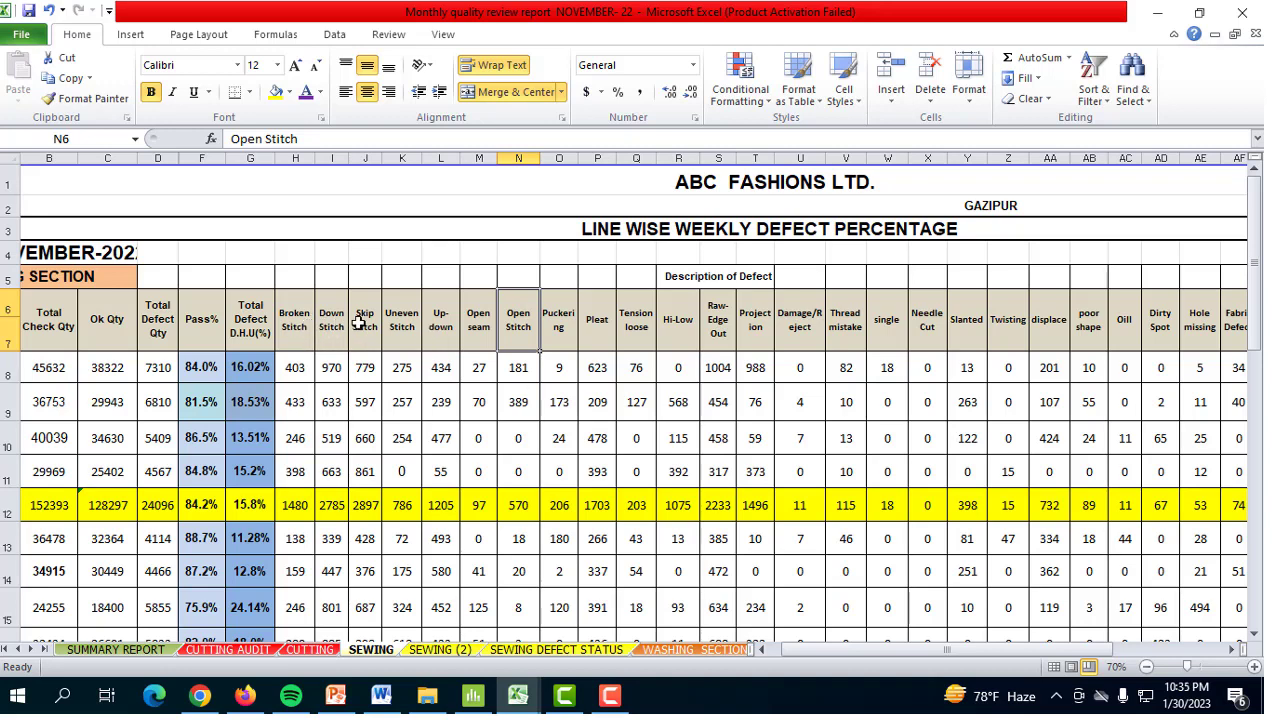
Bring the Minitab defect names and quantities worksheet back to the front
{"action": "left_click", "coordinate": [488, 696]}
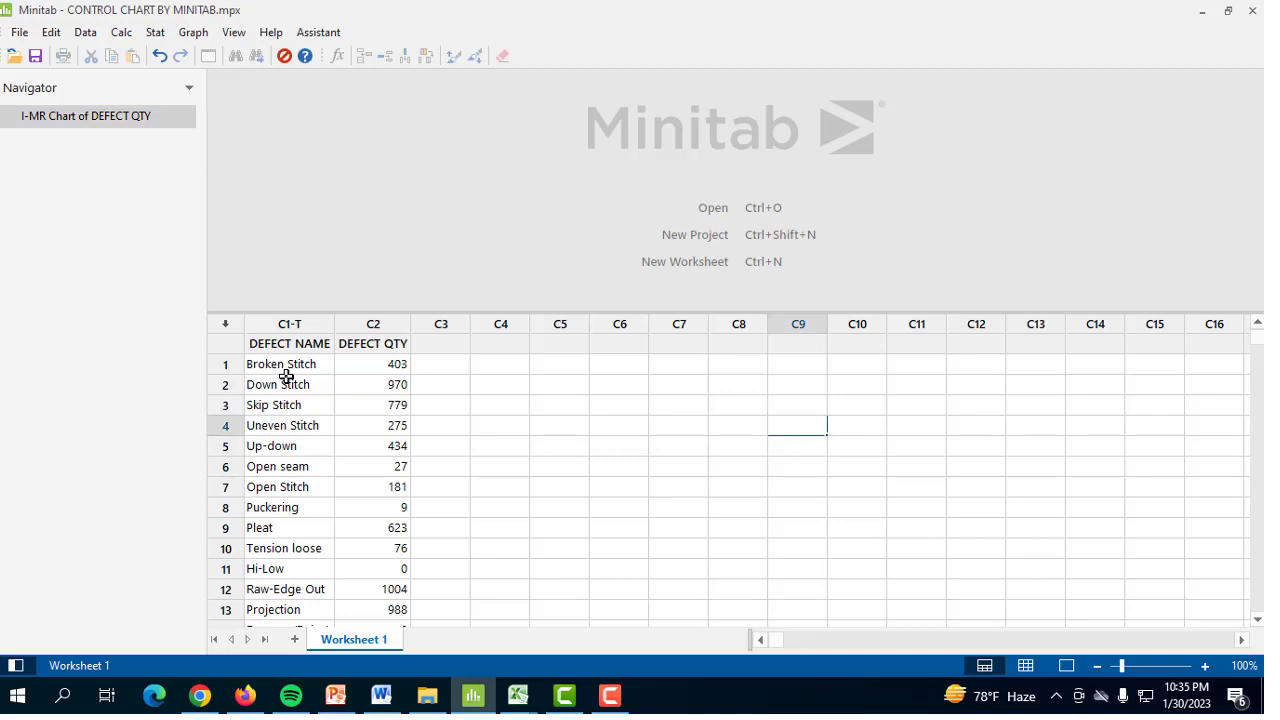
Open Stat > Control Charts > I-MR and clear the prefilled DEFECT QTY variable
{"action": "left_click", "coordinate": [286, 364]}
{"action": "left_click", "coordinate": [152, 33]}
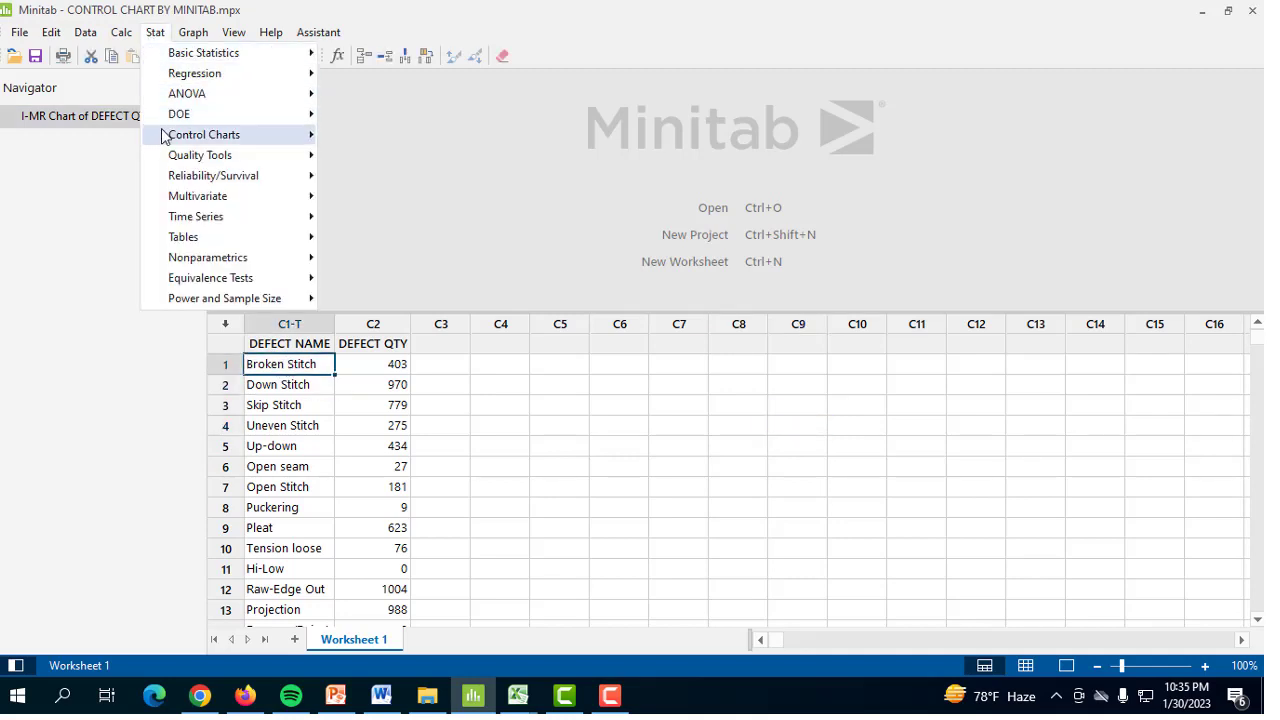
{"action": "mouse_move", "coordinate": [178, 142]}
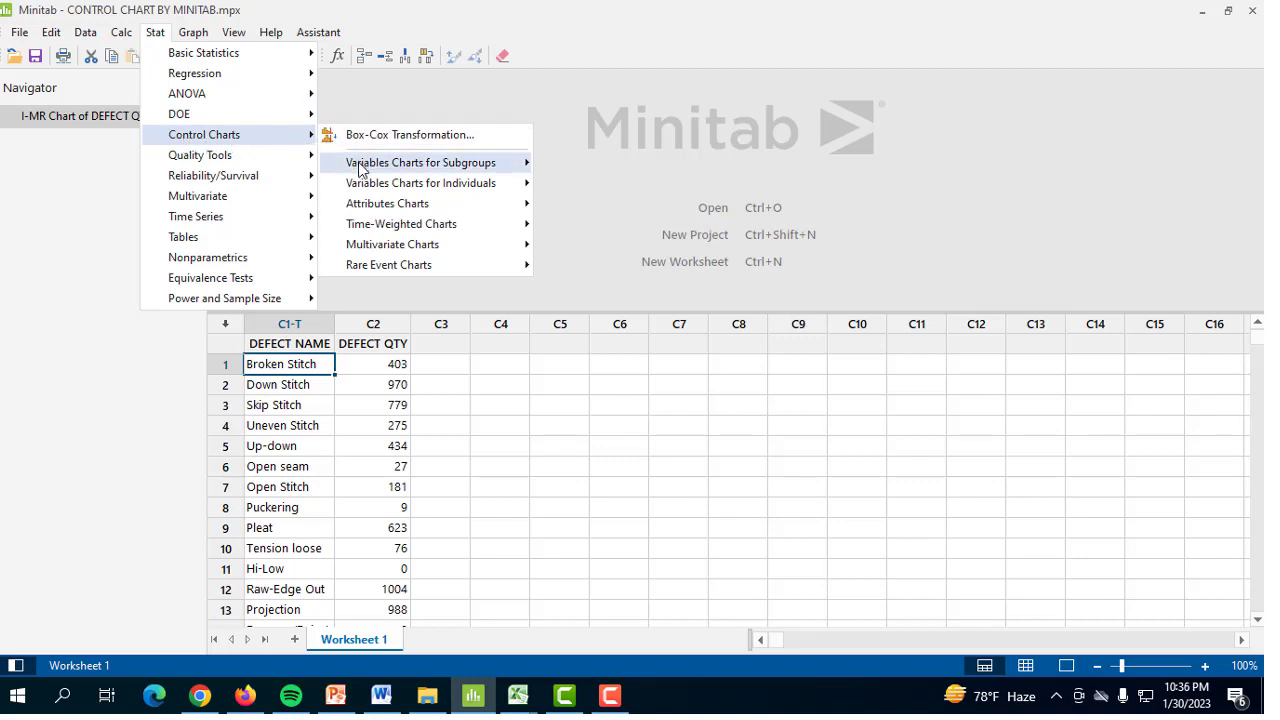
{"action": "mouse_move", "coordinate": [359, 184]}
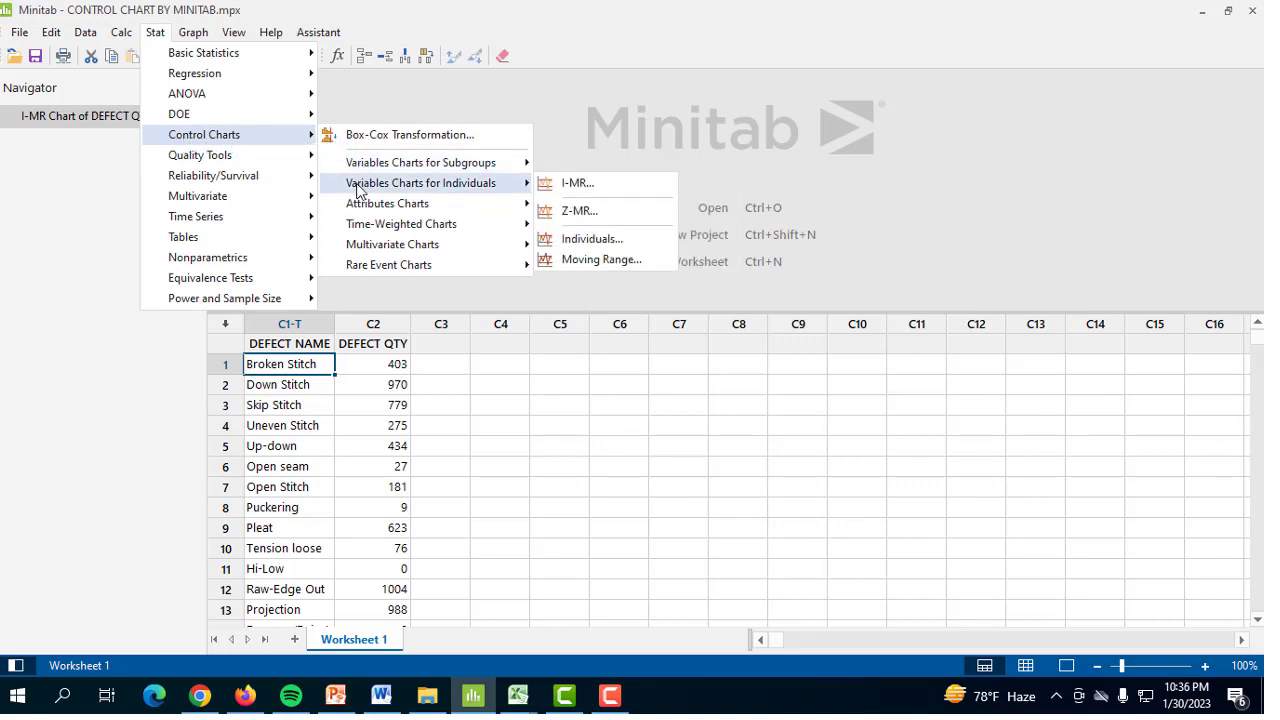
{"action": "left_click", "coordinate": [567, 186]}
{"action": "left_click", "coordinate": [627, 244]}
{"action": "key", "text": "BackSpace"}
{"action": "key", "text": "BackSpace"}
{"action": "key", "text": "BackSpace"}
{"action": "key", "text": "BackSpace"}
{"action": "key", "text": "BackSpace"}
{"action": "key", "text": "BackSpace"}
{"action": "key", "text": "BackSpace"}
{"action": "key", "text": "BackSpace"}
{"action": "key", "text": "BackSpace"}
{"action": "key", "text": "BackSpace"}
{"action": "key", "text": "BackSpace"}
{"action": "key", "text": "BackSpace"}
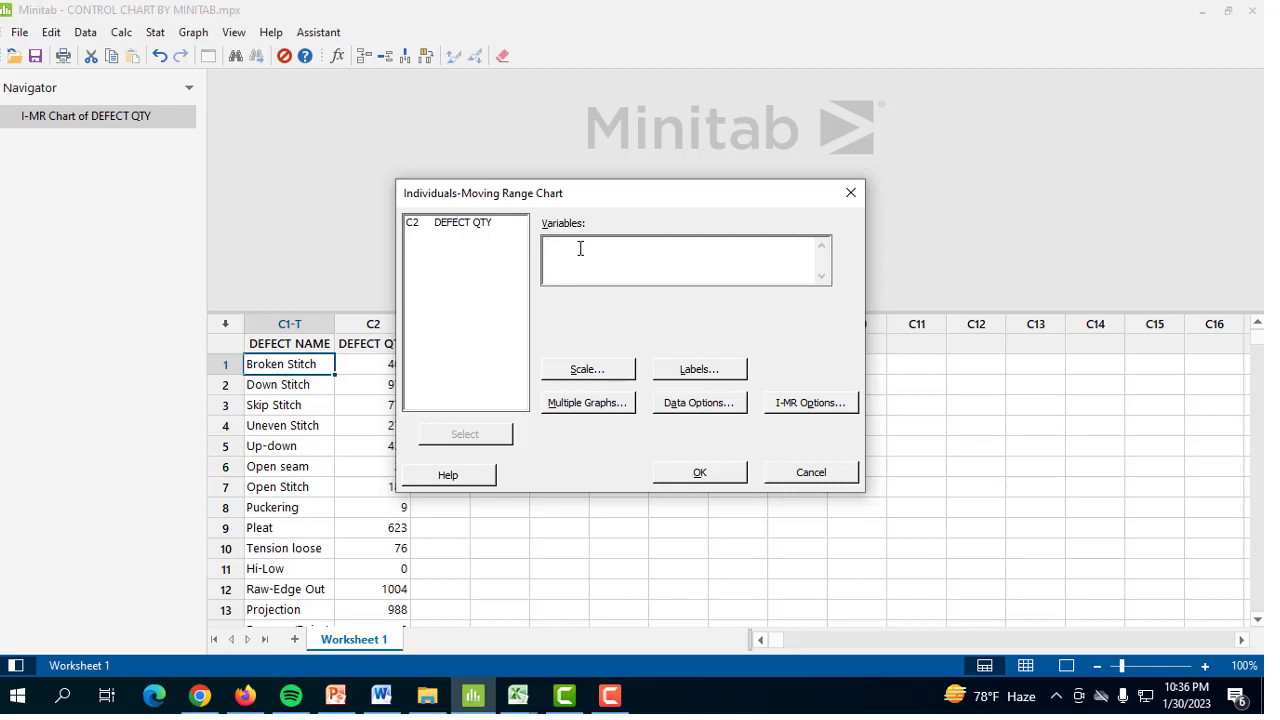
Chart C2 DEFECT QTY as an I-MR chart (UCL 1036, mean 277) and open it in Edit Graph
{"action": "left_click", "coordinate": [470, 223]}
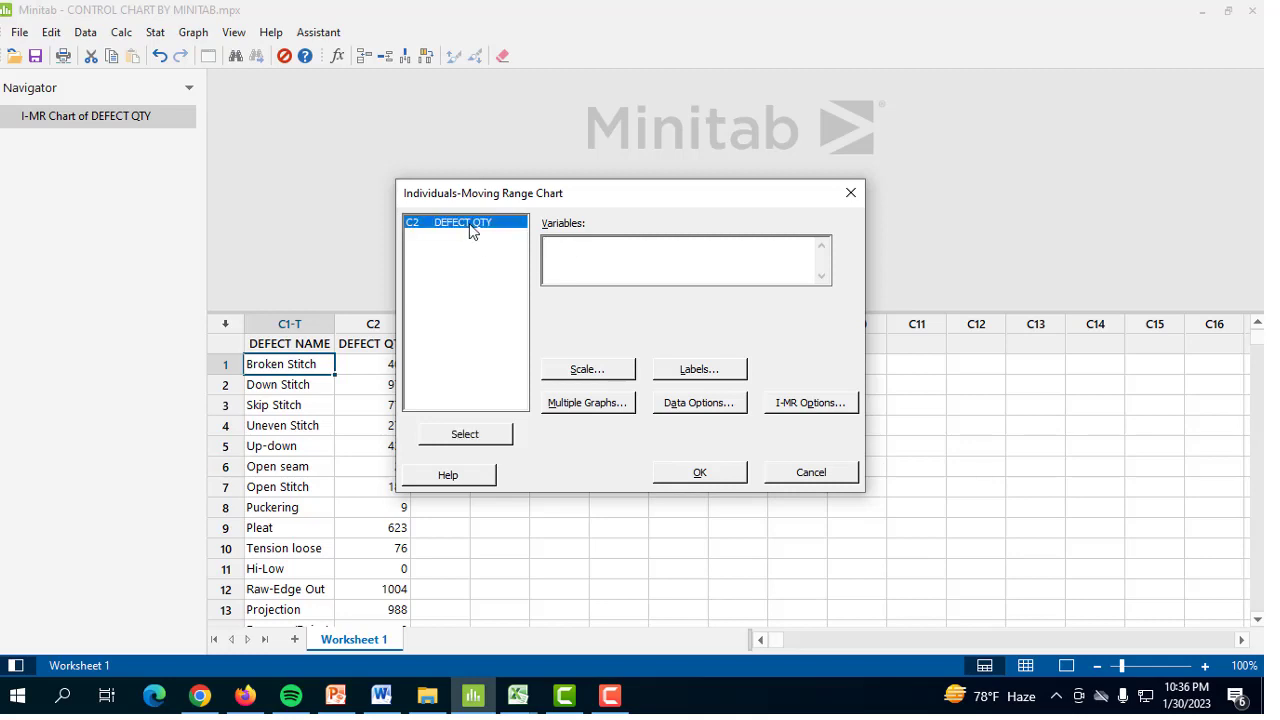
{"action": "left_click", "coordinate": [562, 244]}
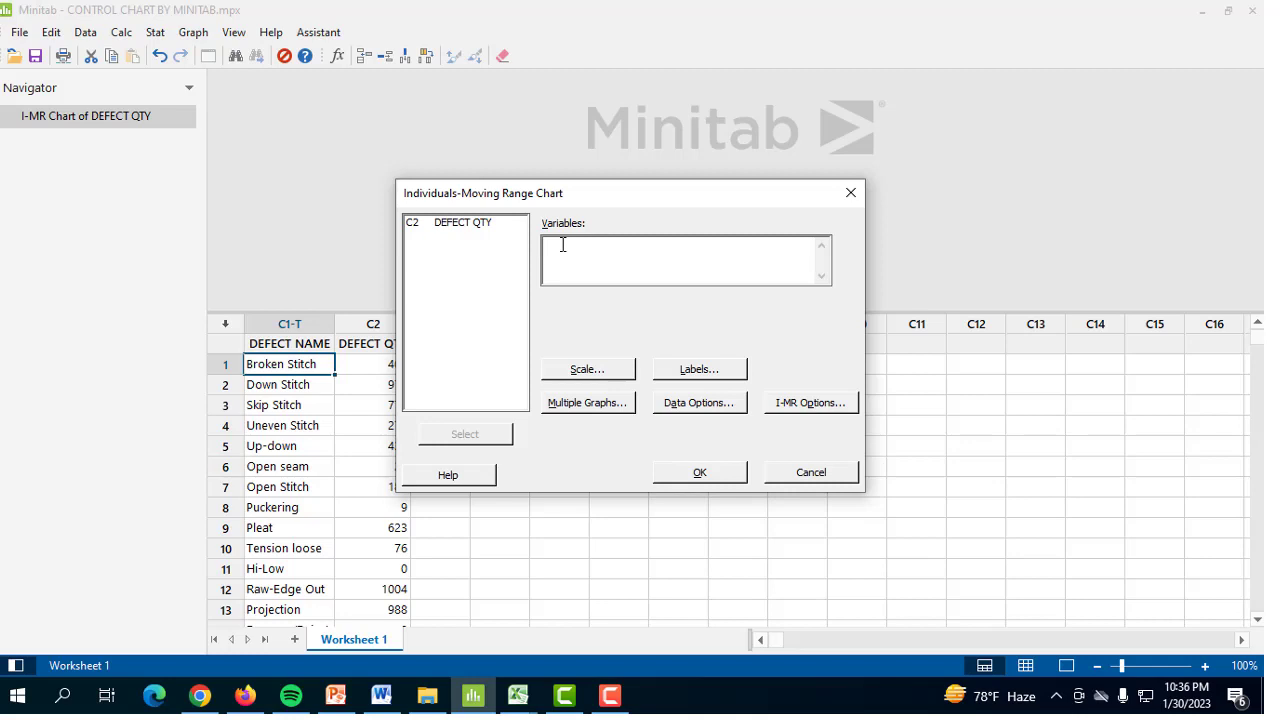
{"action": "double_click", "coordinate": [464, 222]}
{"action": "left_click", "coordinate": [697, 472]}
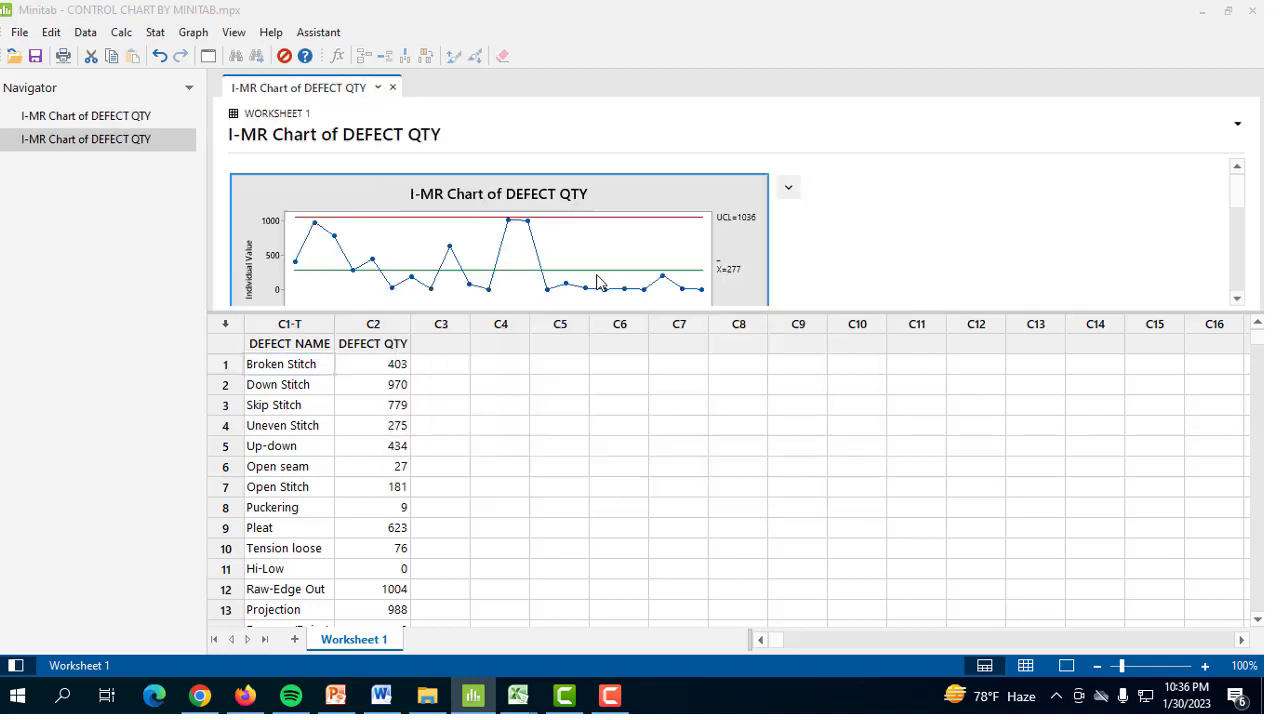
{"action": "double_click", "coordinate": [600, 268]}
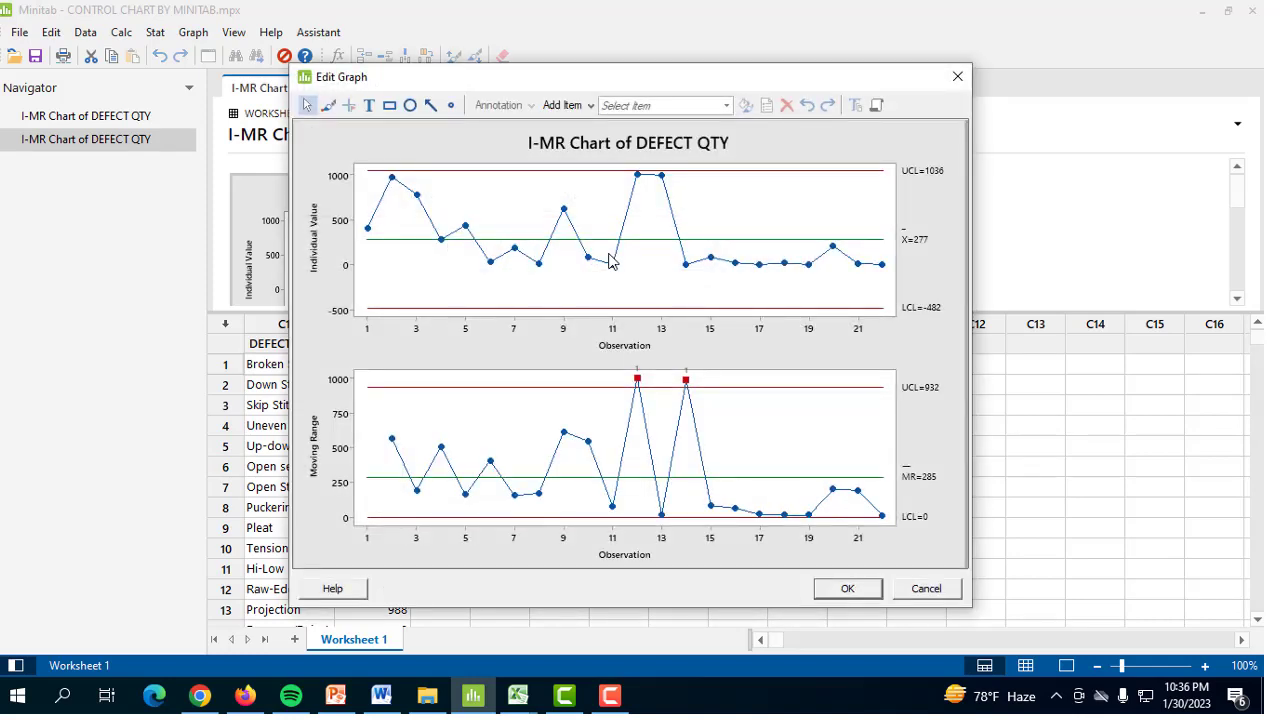